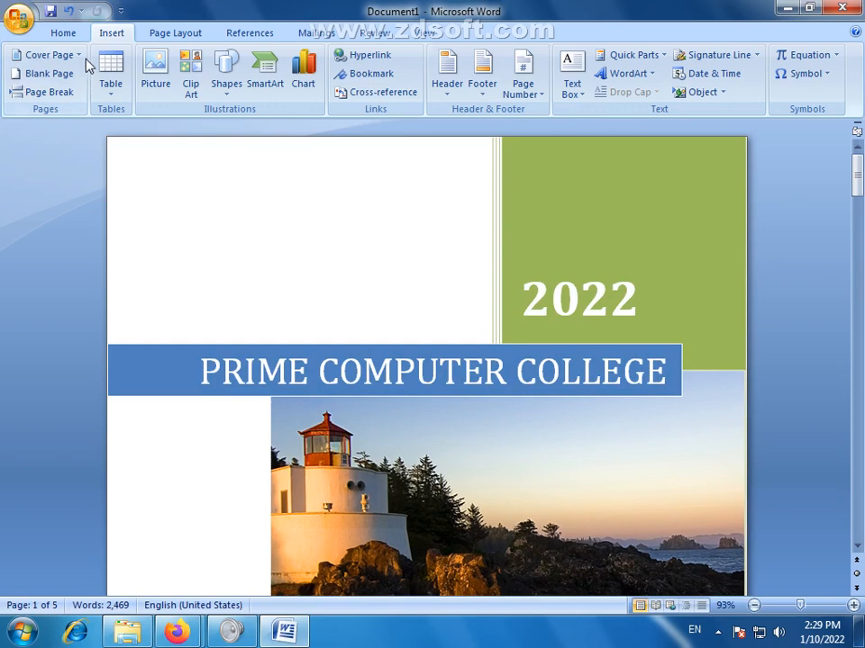
Replace the document's cover page with the Annual design and check its title and year fields
click(81, 57)
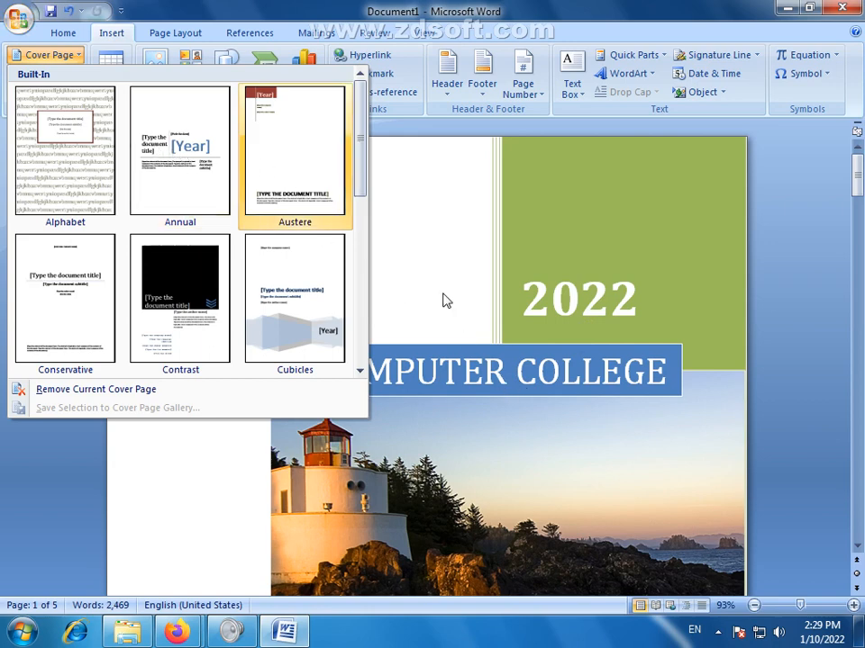
click(177, 162)
scroll(706, 387, down, 4)
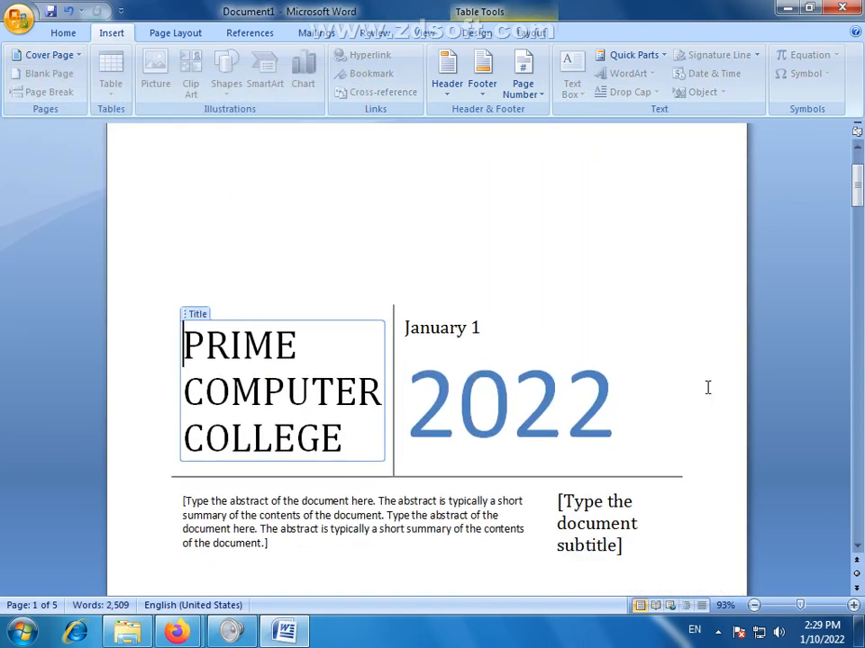
drag(343, 361, 197, 293)
click(474, 345)
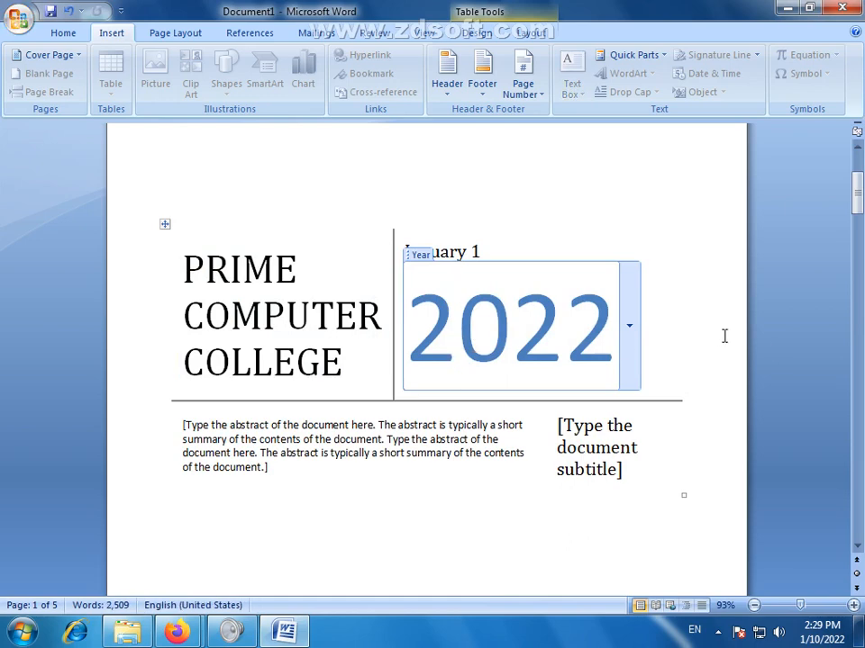
click(724, 335)
Try the Contrast and Cubicles designs as the document's cover page
scroll(522, 338, down, 3)
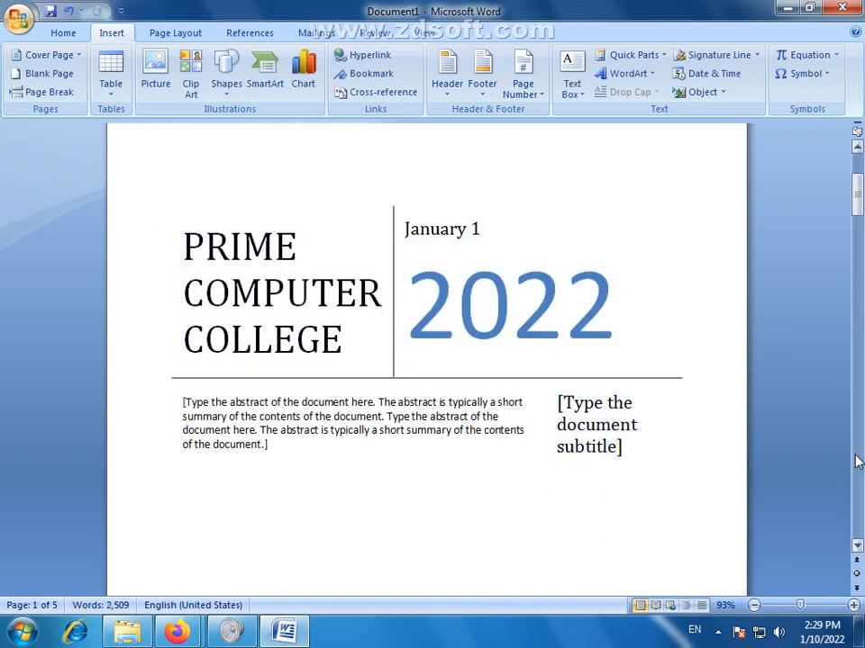
scroll(710, 463, down, 15)
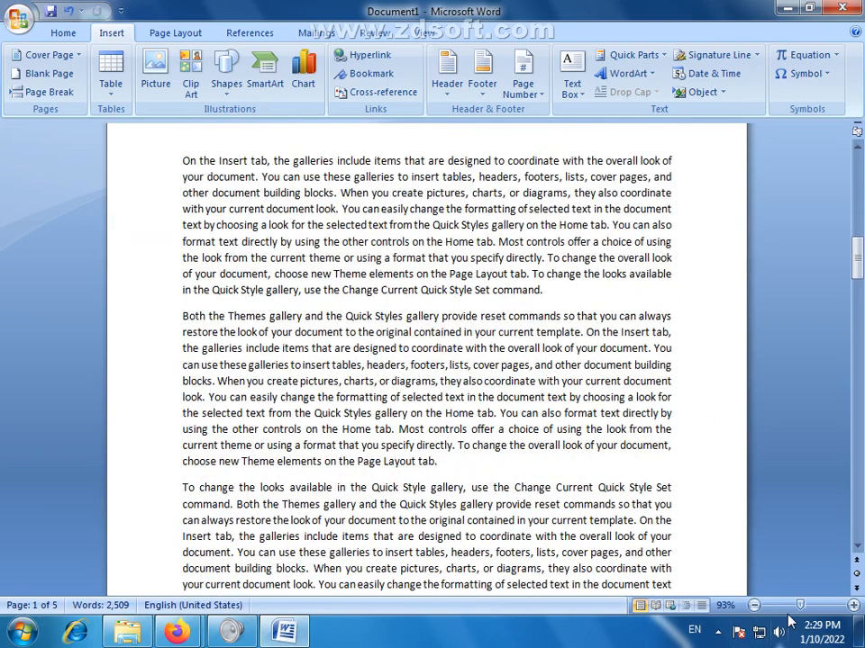
scroll(581, 469, down, 6)
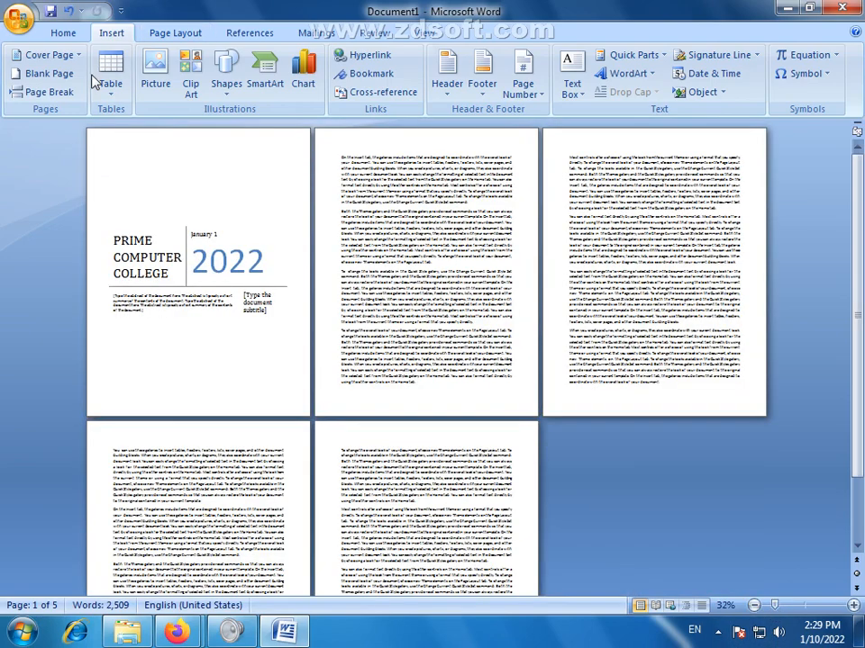
click(52, 54)
click(183, 279)
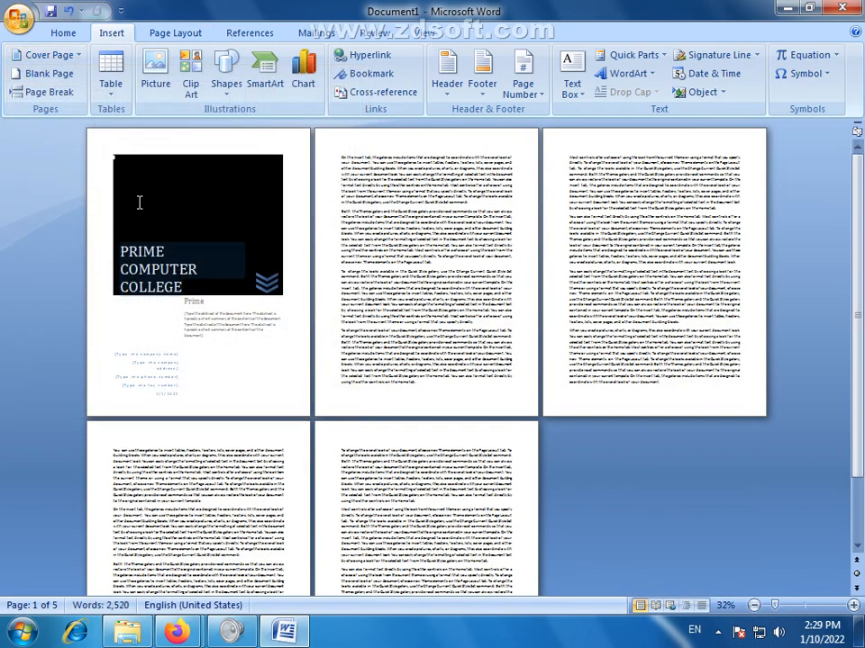
click(50, 54)
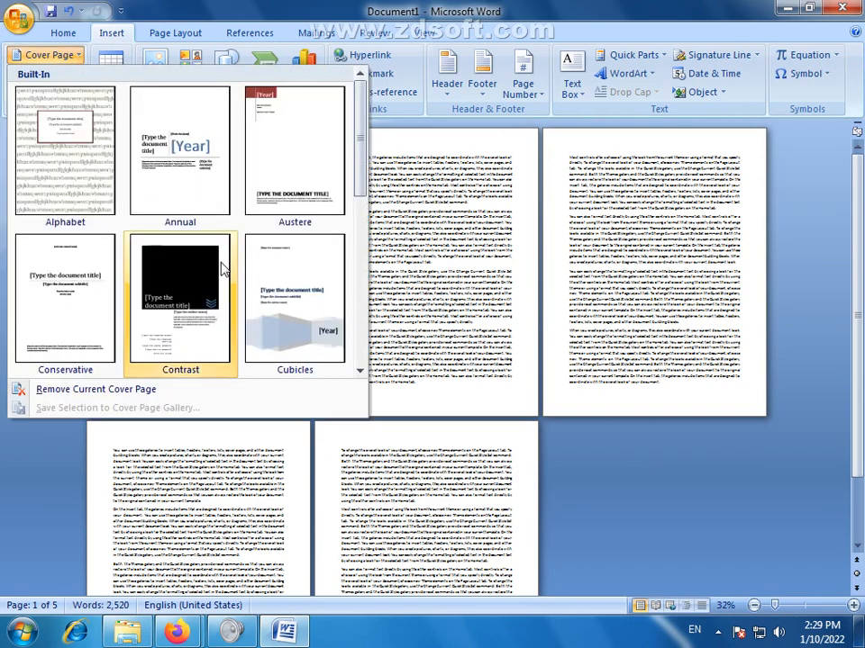
click(312, 332)
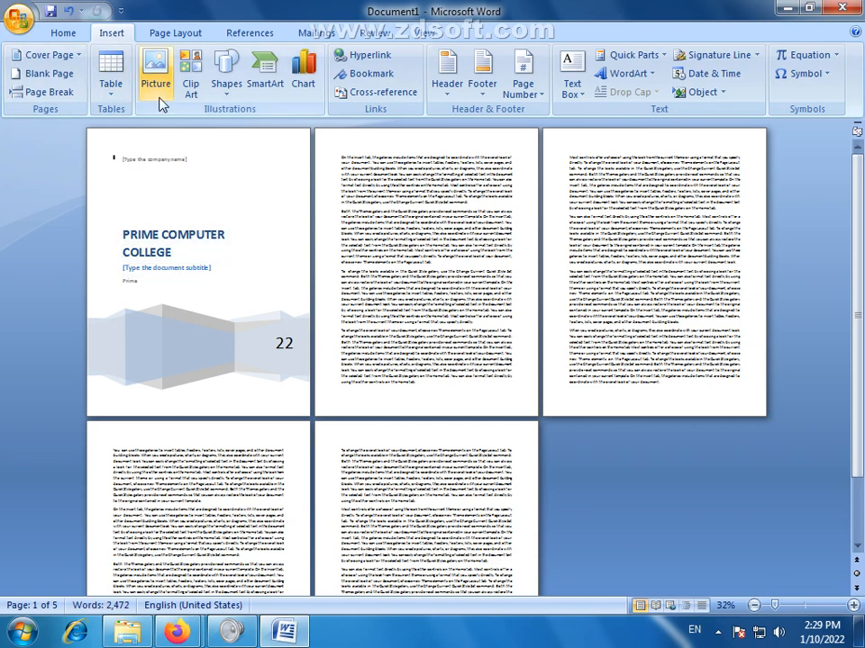
Remove the current cover page from the document
click(79, 56)
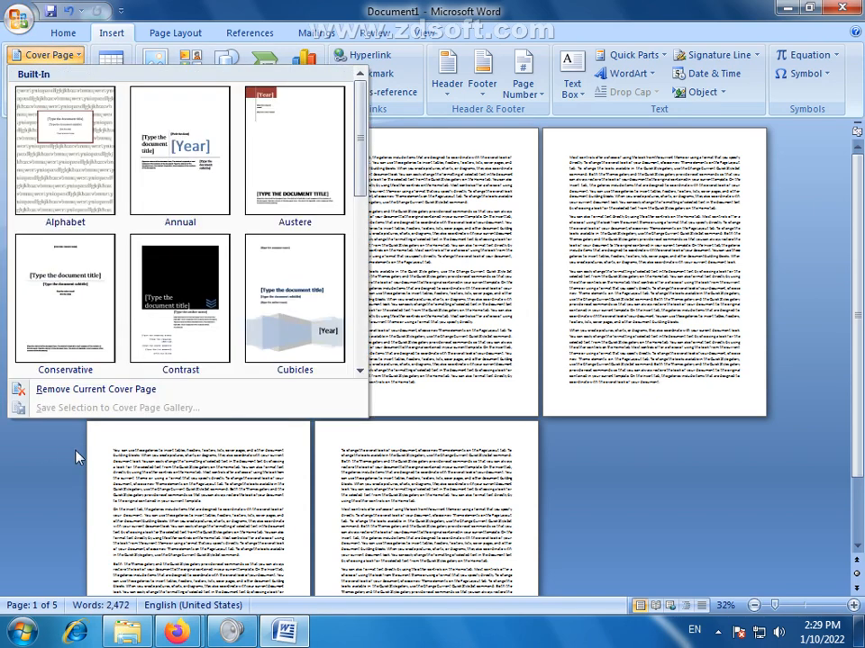
click(120, 394)
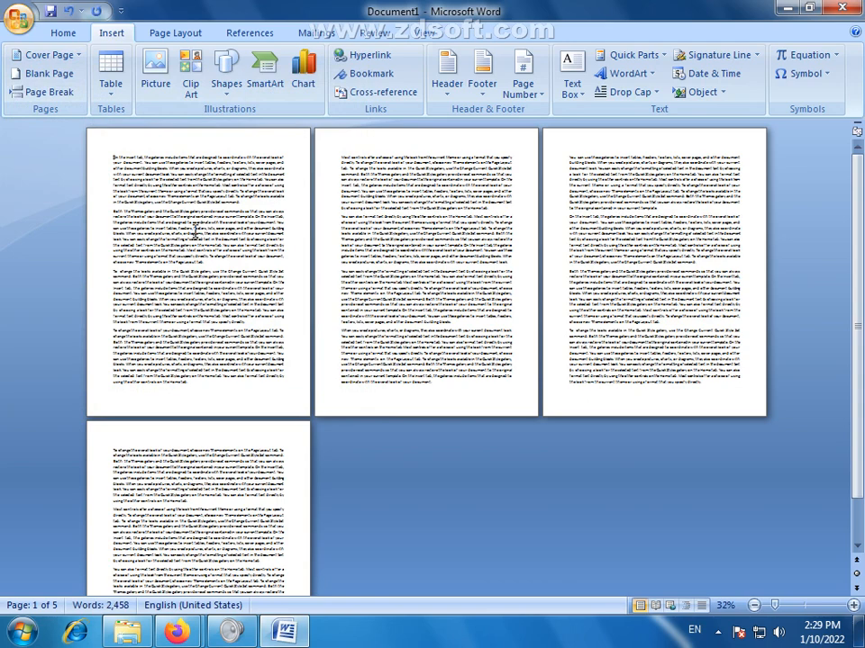
Add empty paragraphs after the document's last line until a new page starts, and undo them
click(798, 605)
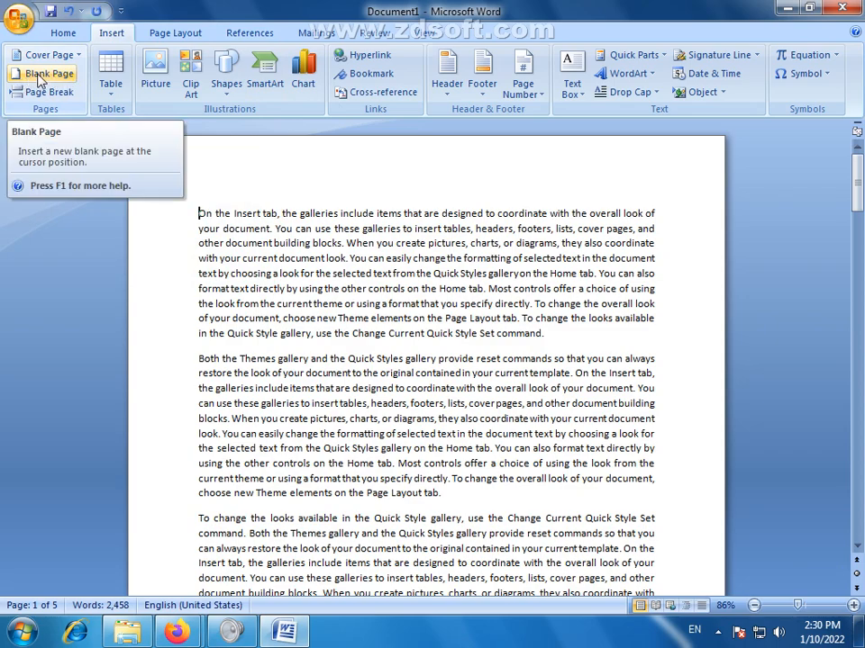
scroll(502, 299, down, 15)
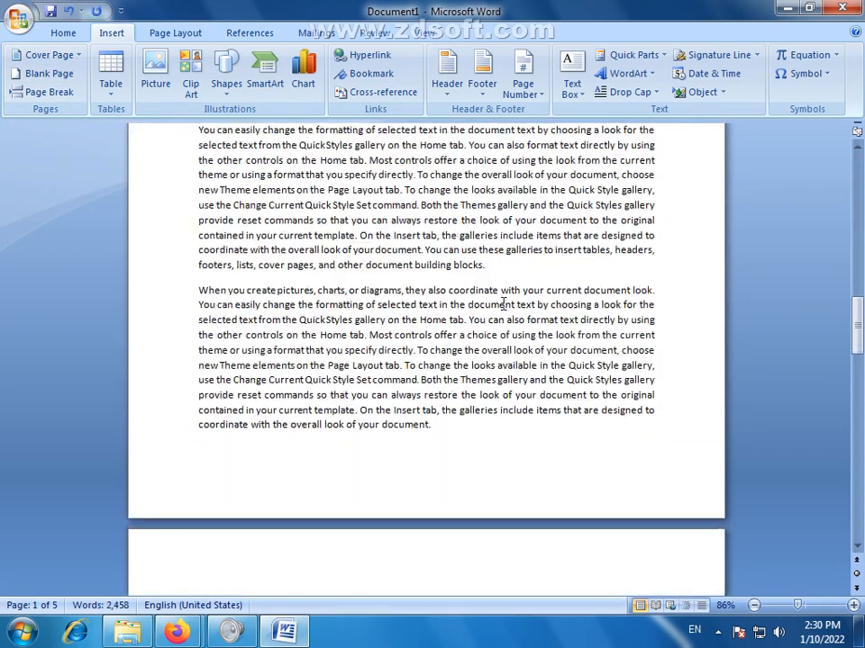
scroll(503, 303, down, 20)
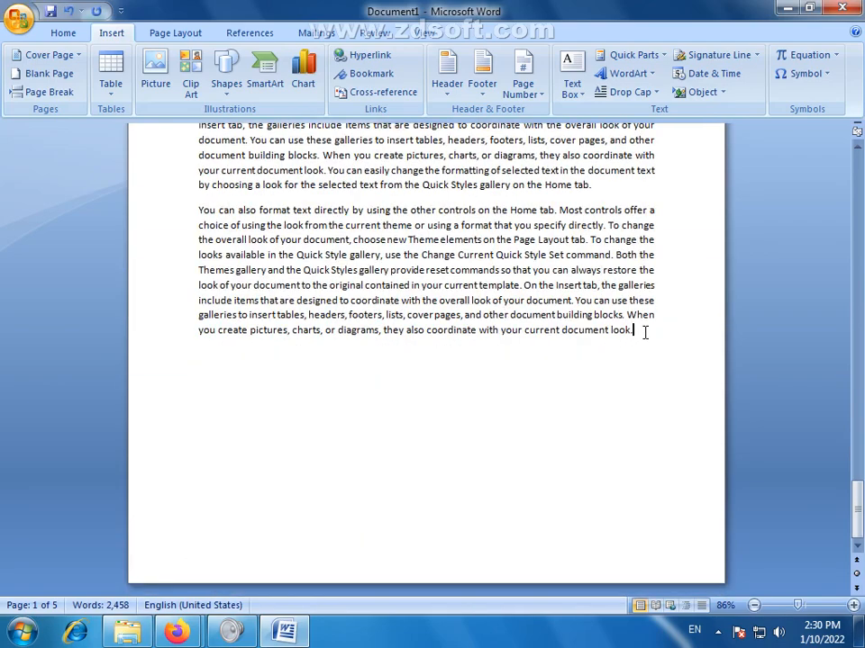
key(Return)
key(Return)
key(Return)
key(Return)
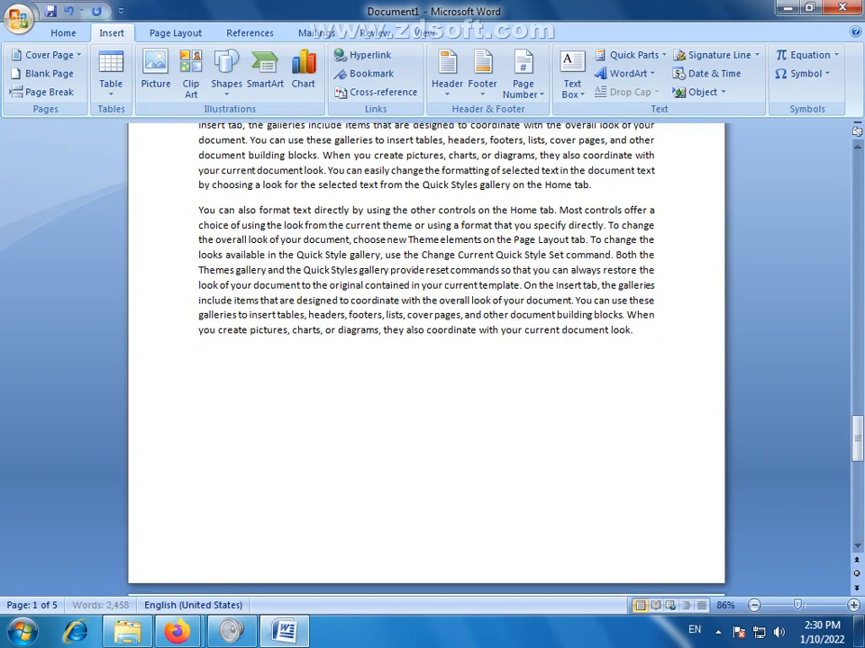
key(Return)
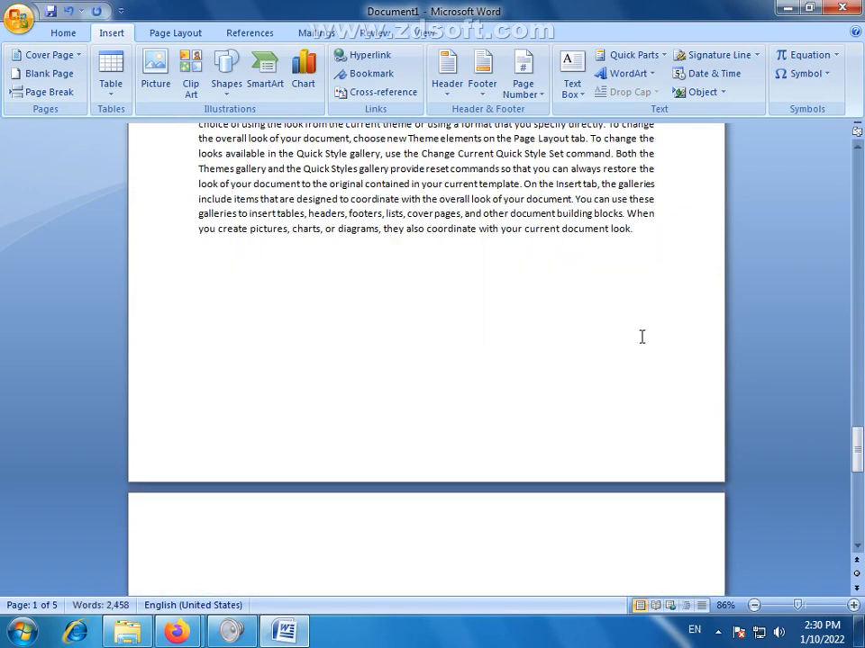
scroll(557, 421, down, 6)
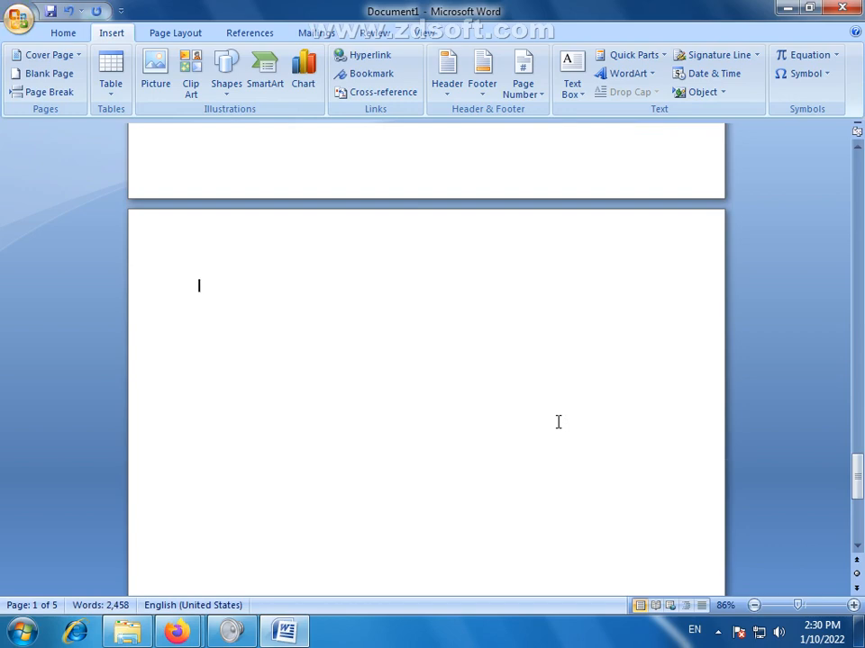
key(ctrl+z)
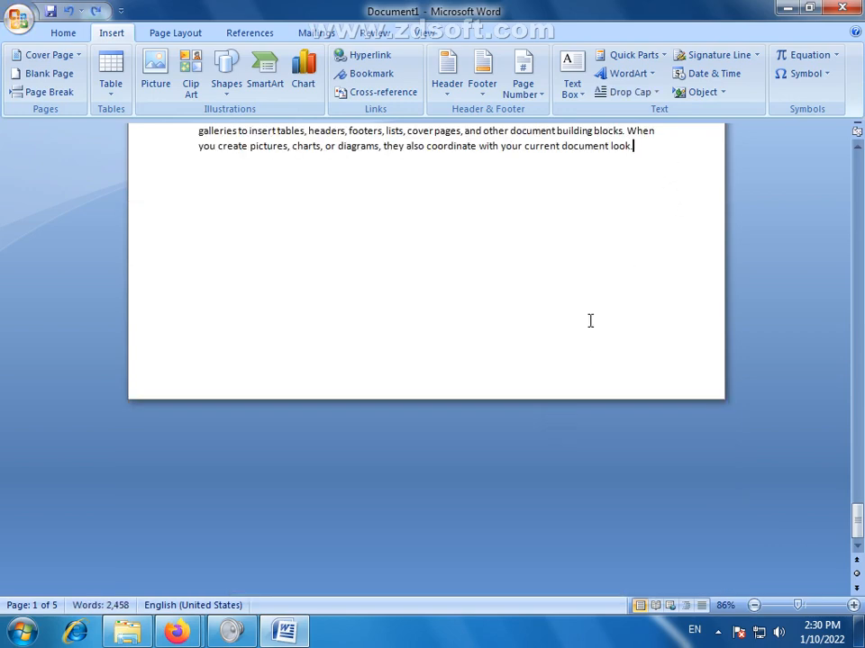
Insert four blank pages after the last paragraph of the document
scroll(533, 348, up, 4)
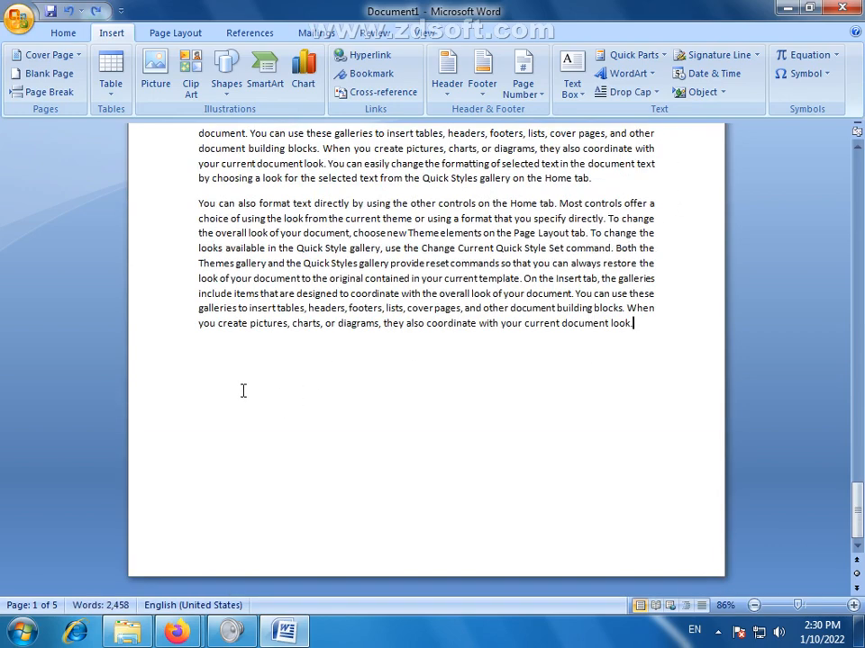
click(46, 81)
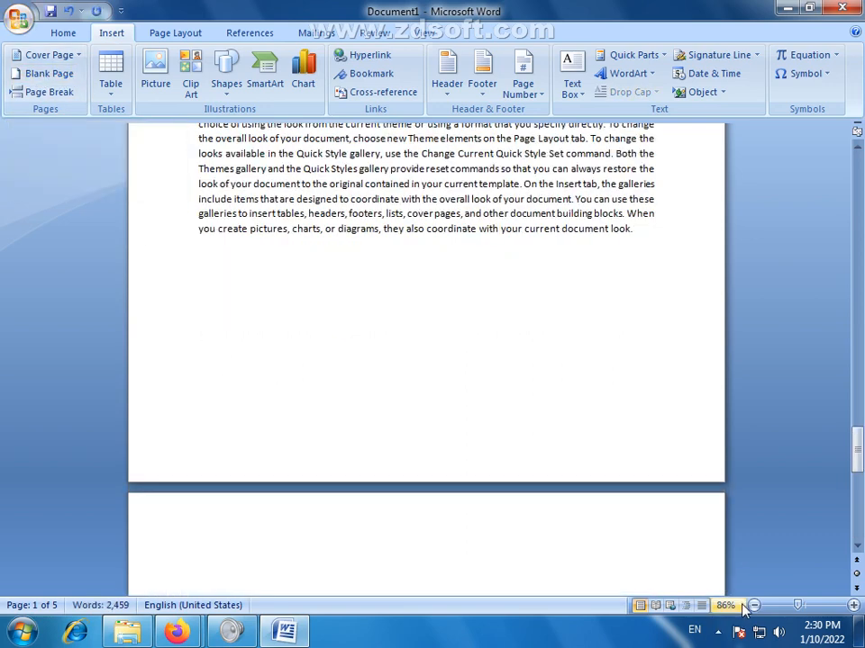
click(754, 605)
click(754, 605)
click(754, 606)
click(754, 606)
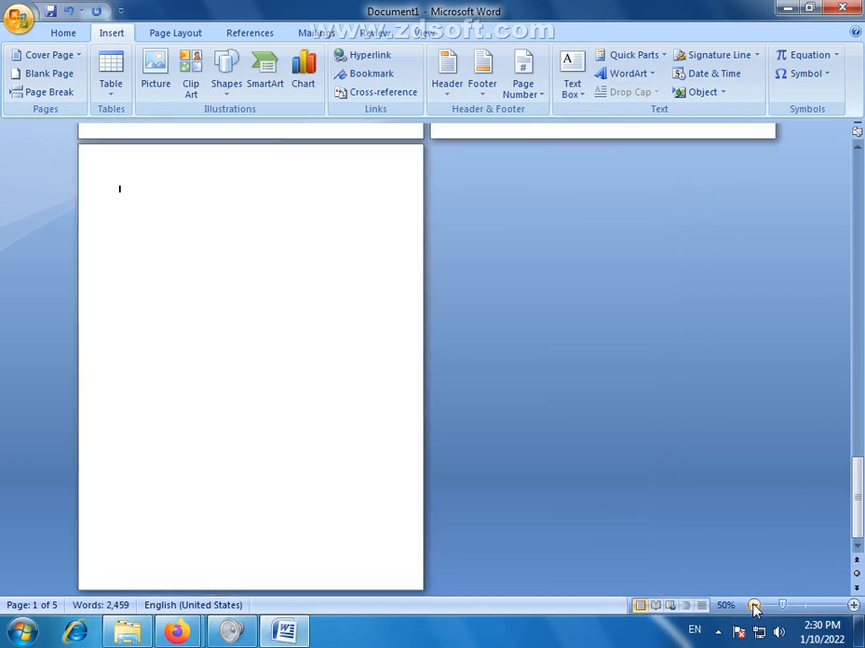
click(754, 606)
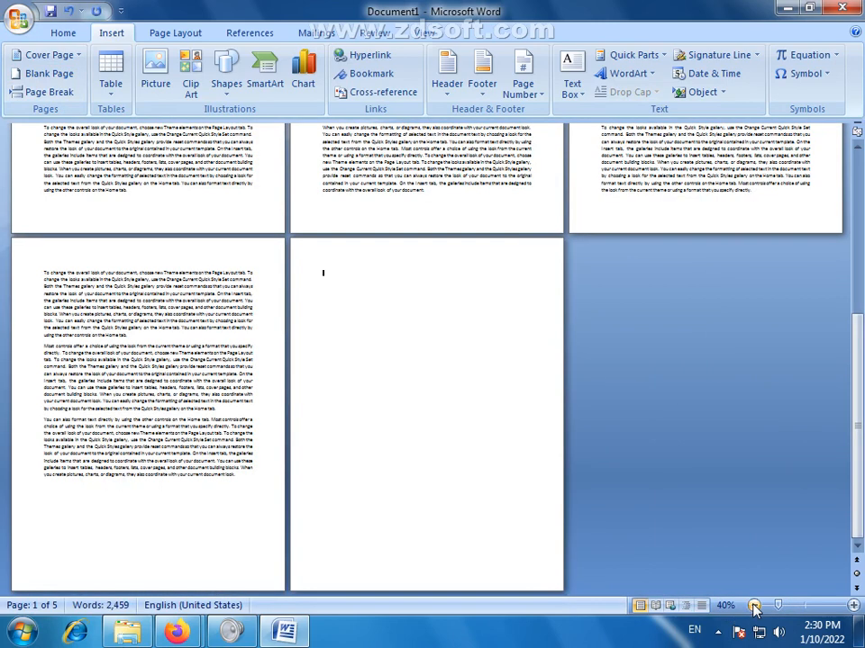
click(47, 75)
click(48, 77)
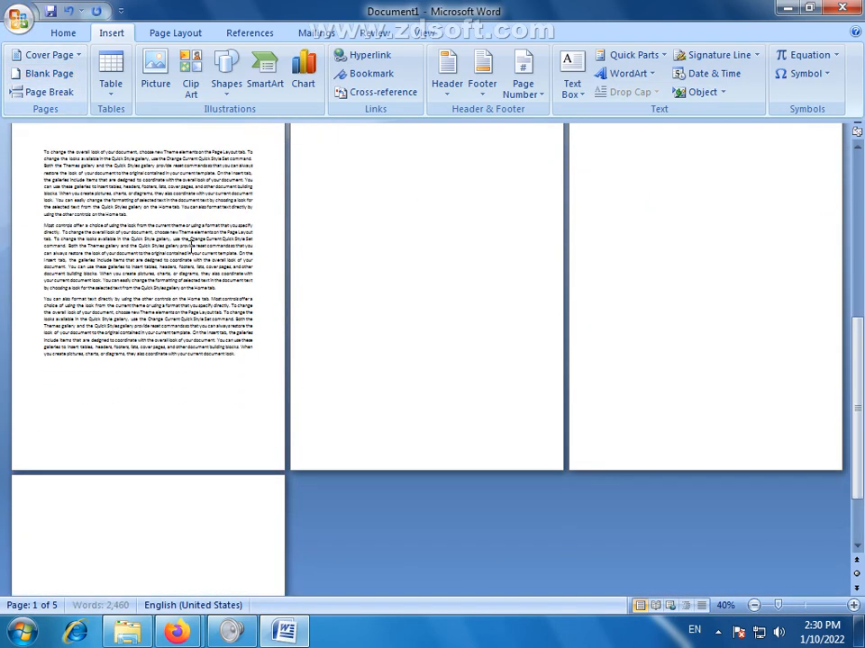
click(47, 73)
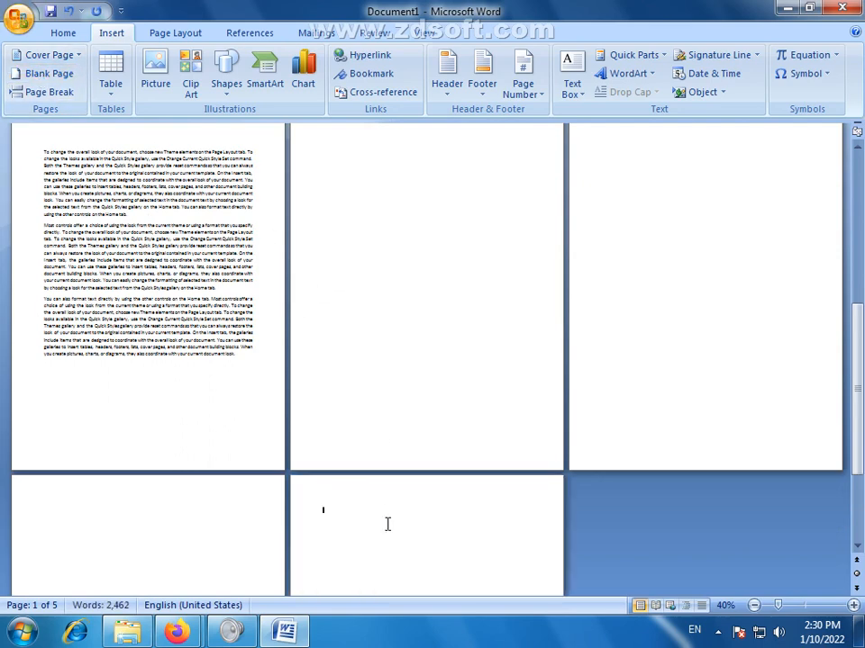
Remove the added blank pages from the end of the document
key(BackSpace)
key(BackSpace)
key(BackSpace)
key(BackSpace)
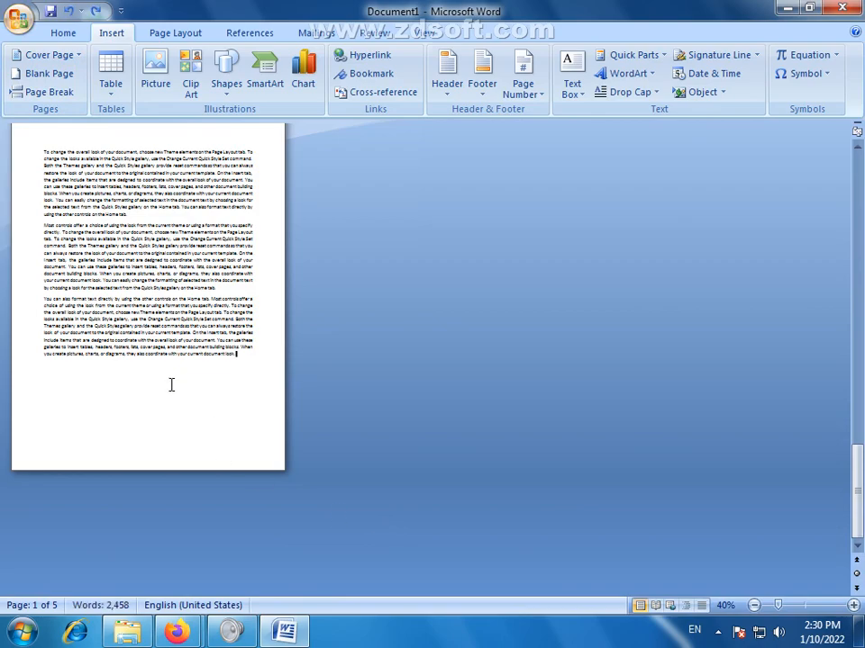
Review the paragraphs on the first page, highlighting its last two paragraphs
scroll(515, 297, up, 5)
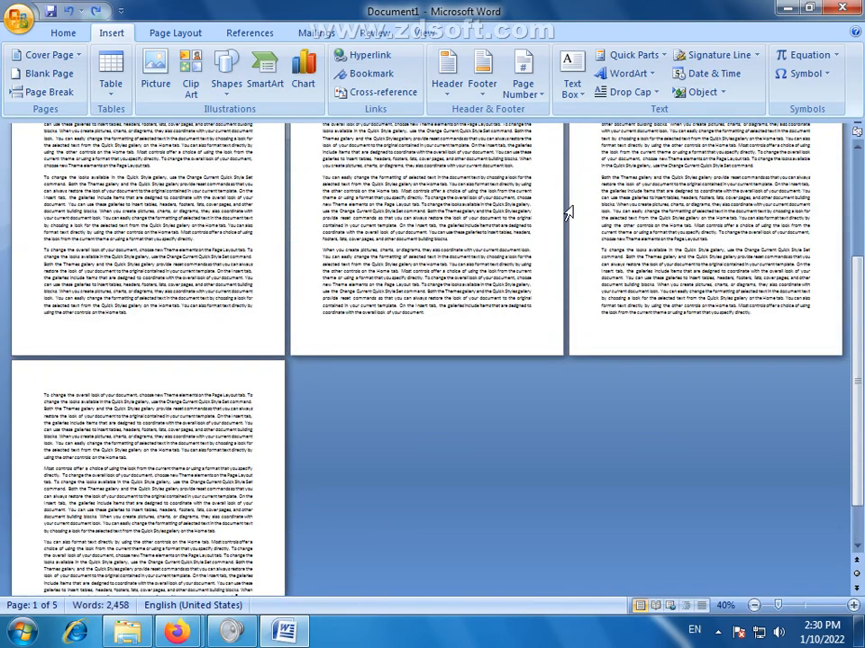
drag(777, 605, 792, 605)
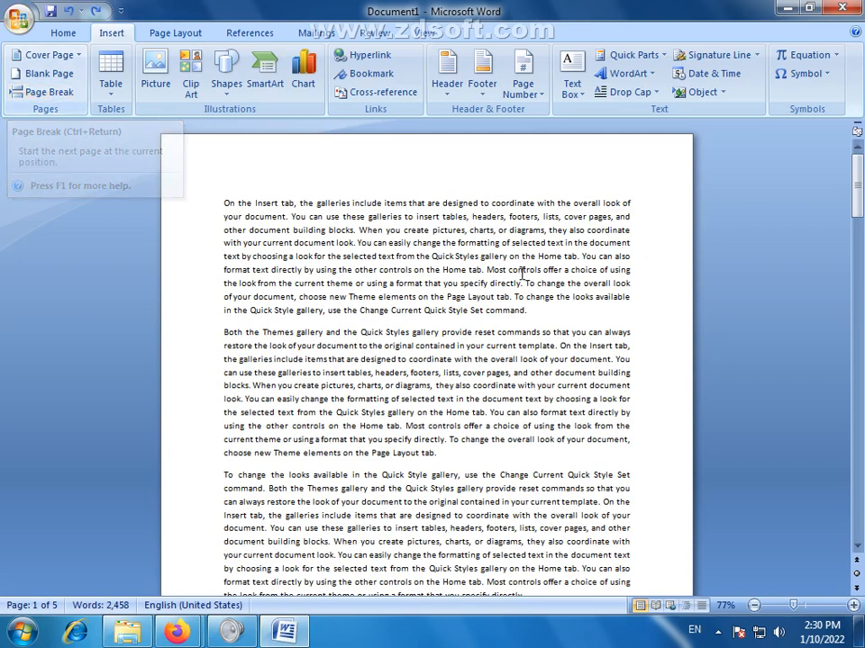
scroll(514, 300, down, 6)
scroll(515, 300, up, 3)
scroll(514, 300, up, 4)
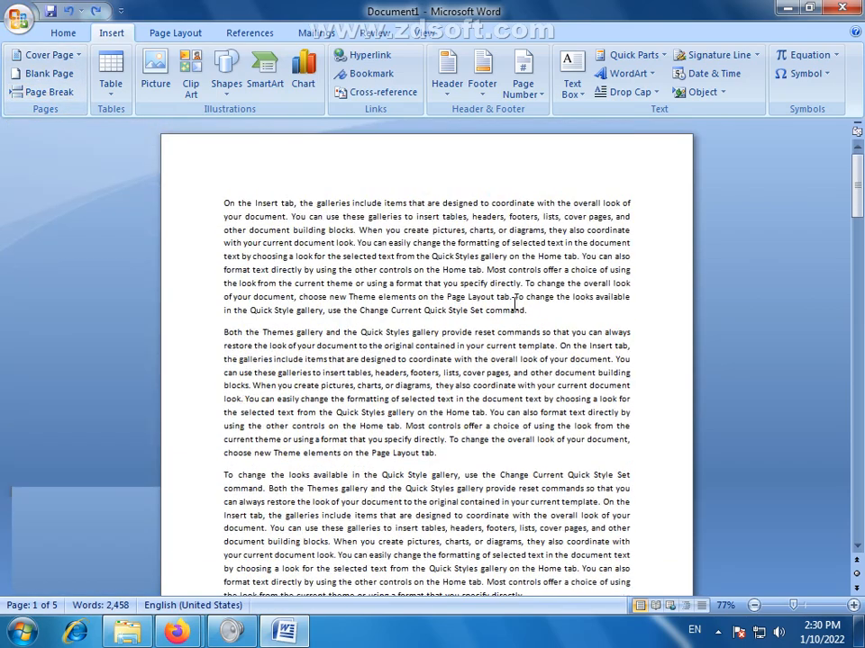
scroll(515, 301, down, 2)
scroll(424, 361, up, 2)
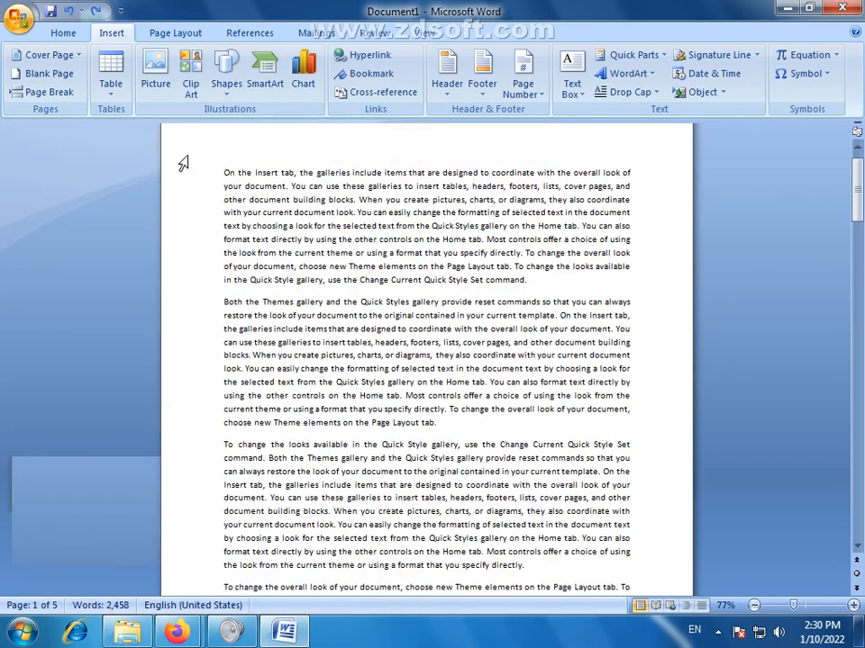
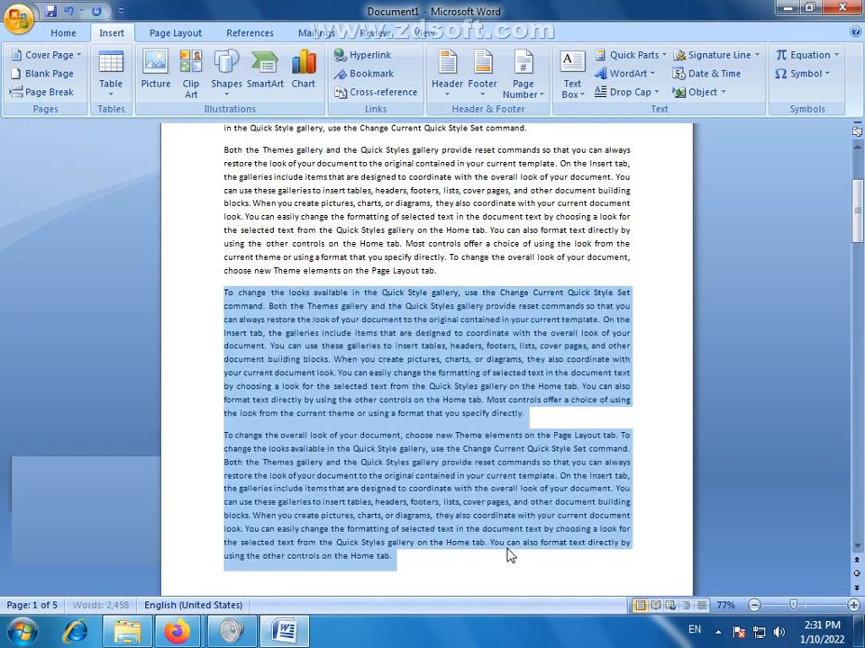
click(462, 372)
Push the first page's last two paragraphs to the next page with empty lines after the second paragraph, and undo it
click(453, 271)
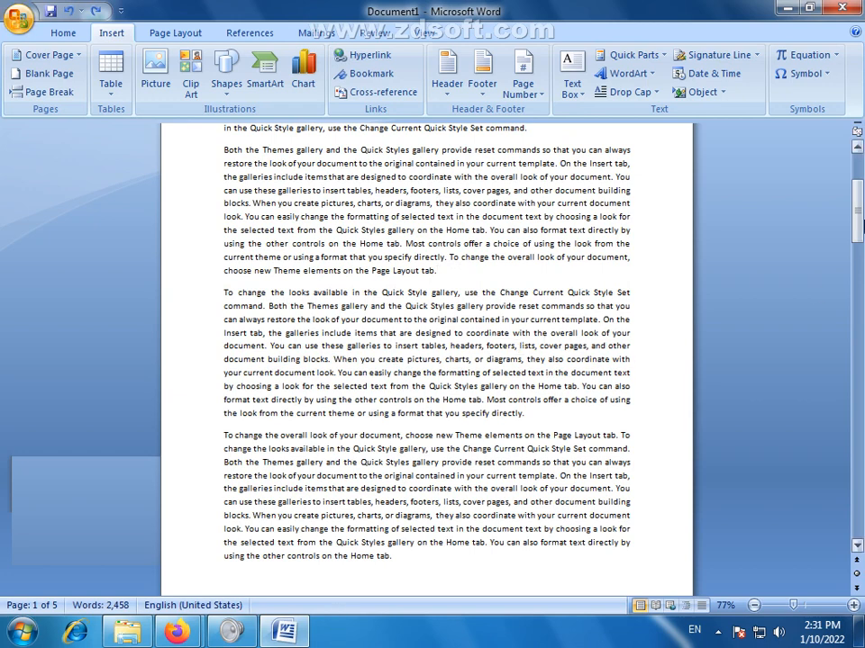
drag(862, 188, 862, 194)
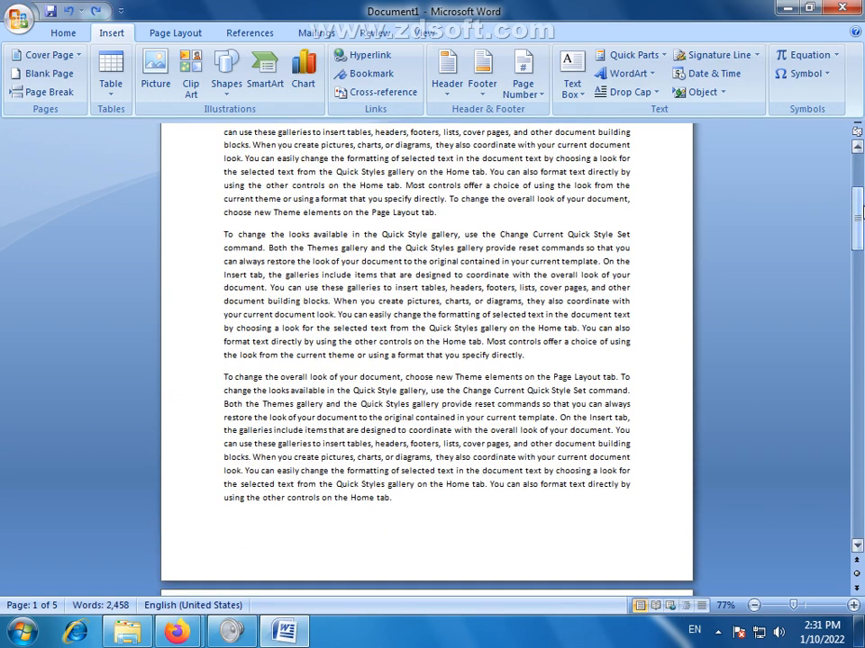
key(Return)
key(Return)
key(Return)
key(Return)
key(Return)
key(Return)
key(Return)
key(Return)
key(Return)
key(Return)
key(Return)
key(Return)
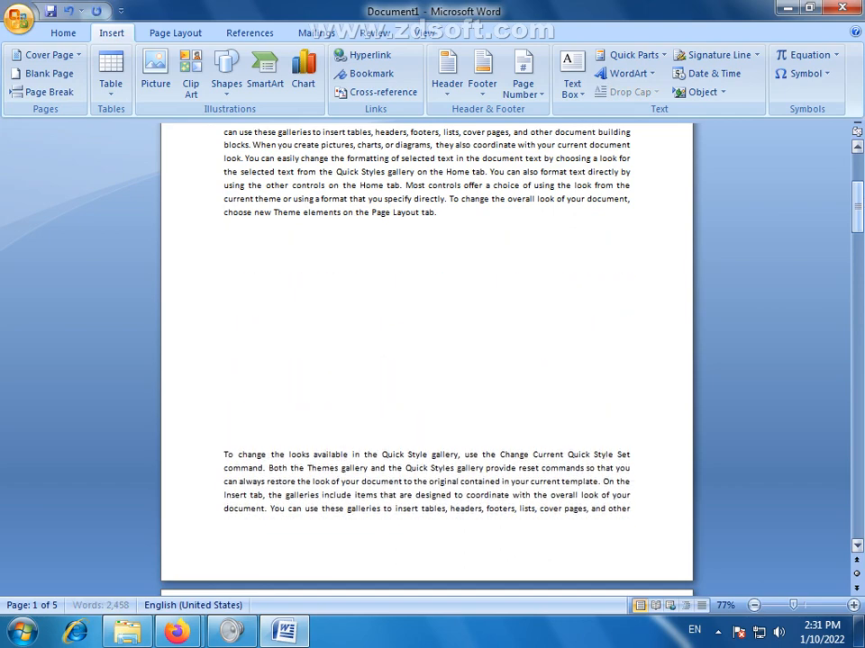
key(Return)
key(Return)
key(Return)
key(Return)
key(Return)
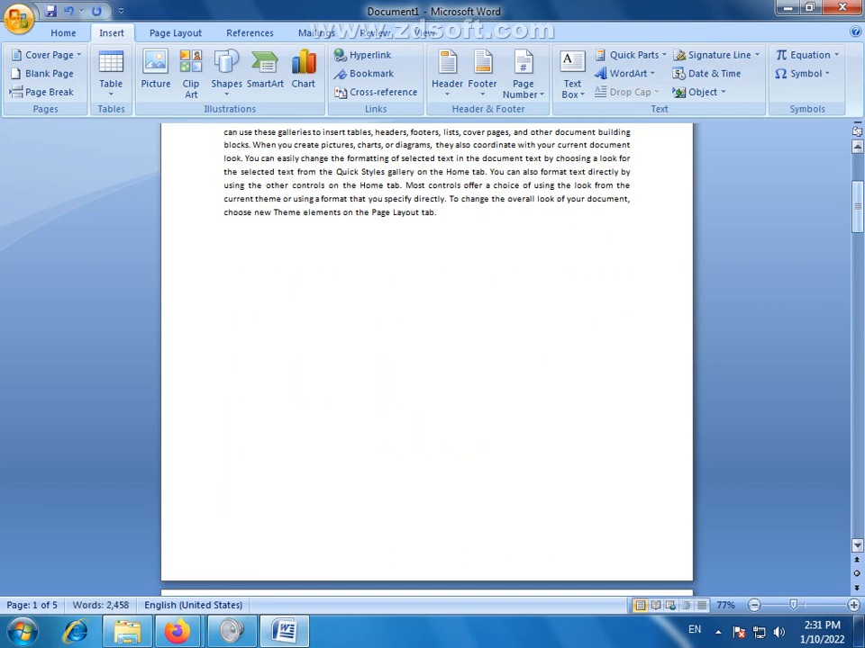
key(ctrl+z)
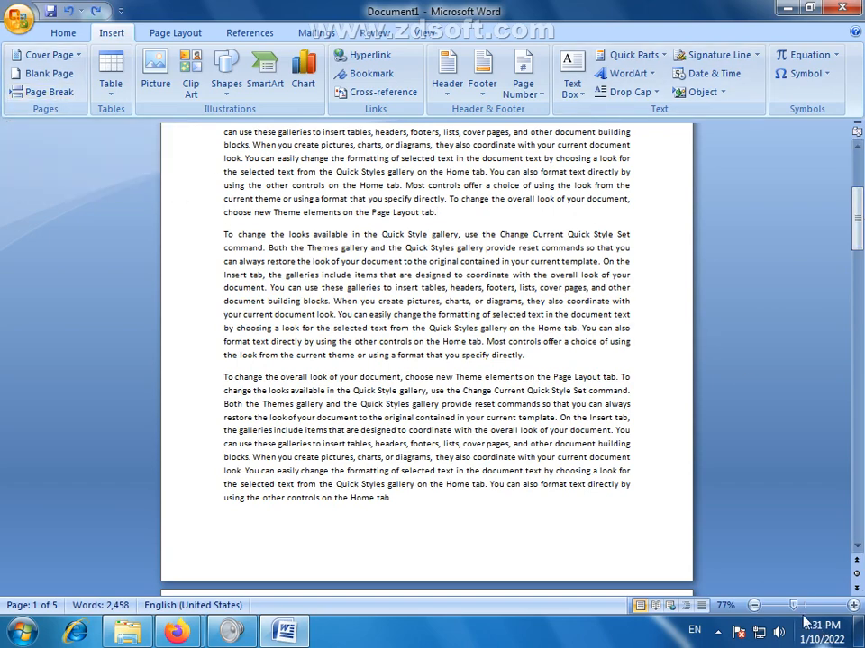
Insert a page break after the second paragraph on page two and another after the second paragraph on page three
drag(793, 606, 772, 608)
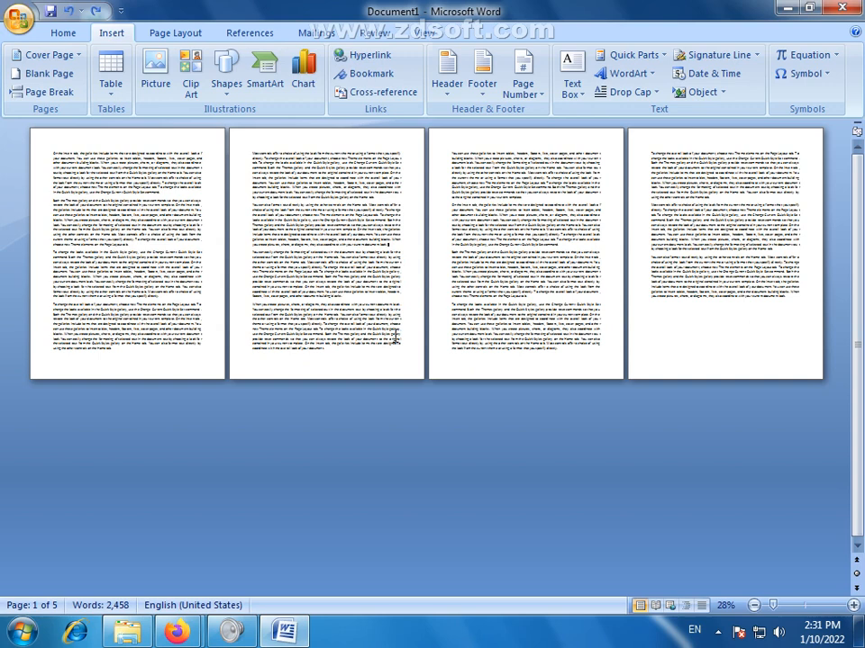
click(48, 94)
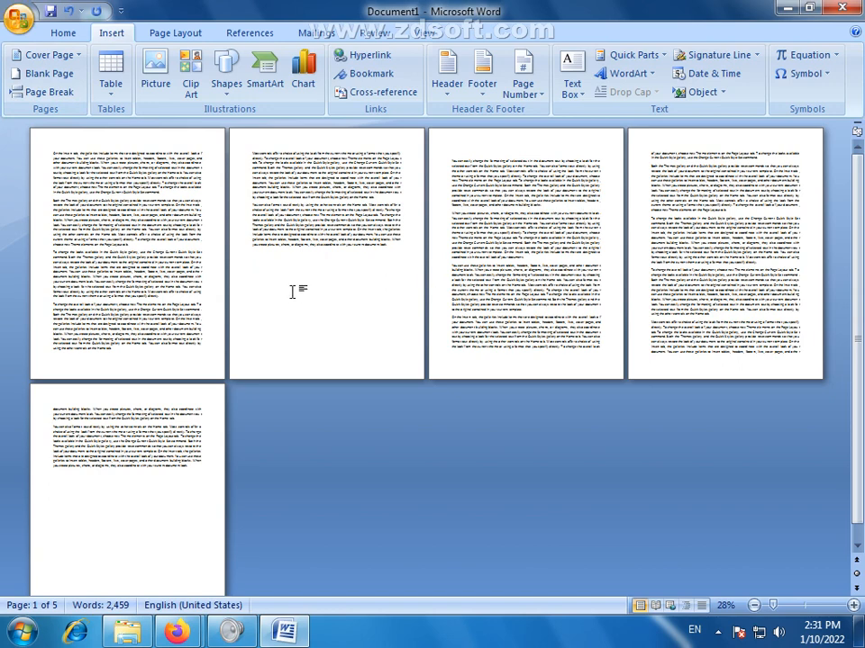
click(328, 334)
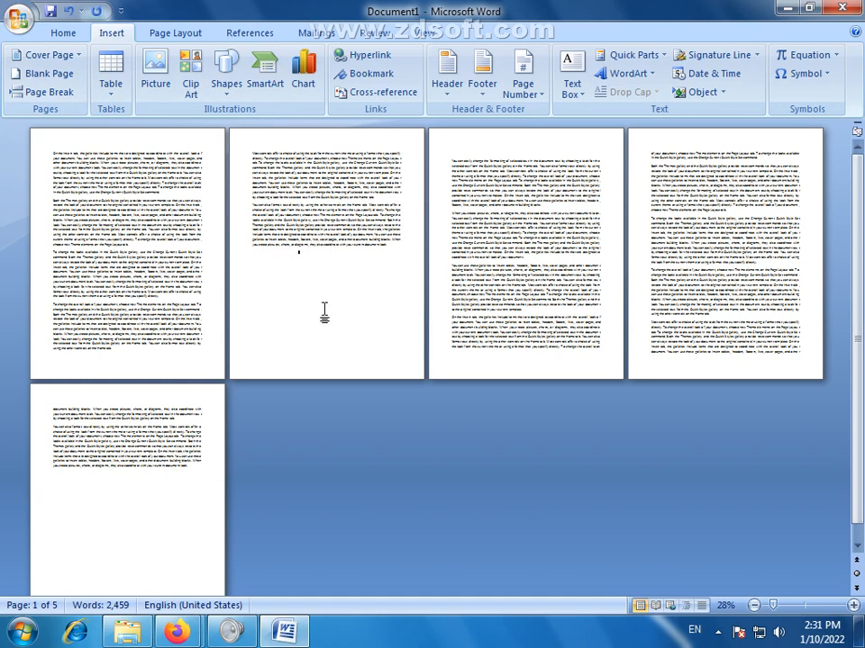
click(556, 261)
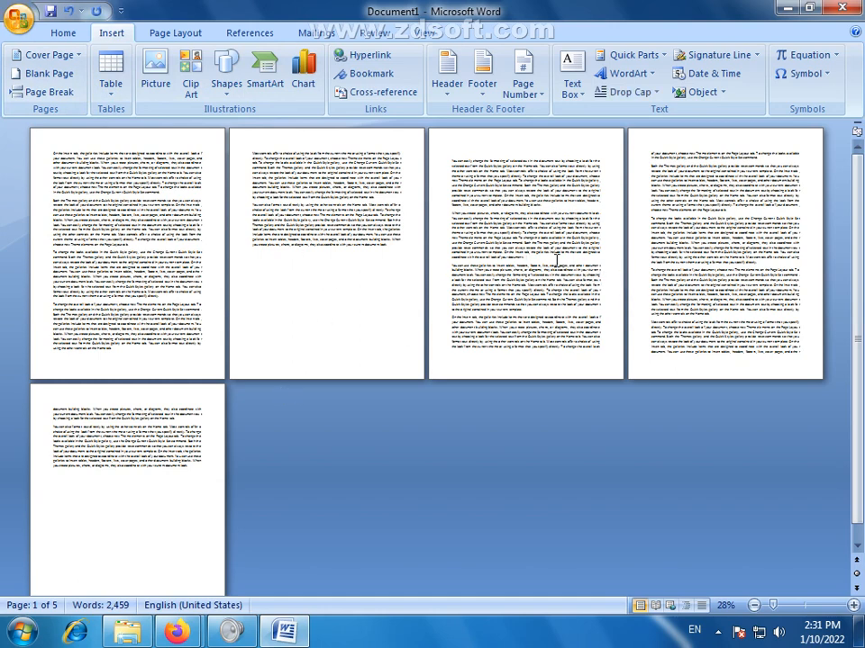
click(52, 93)
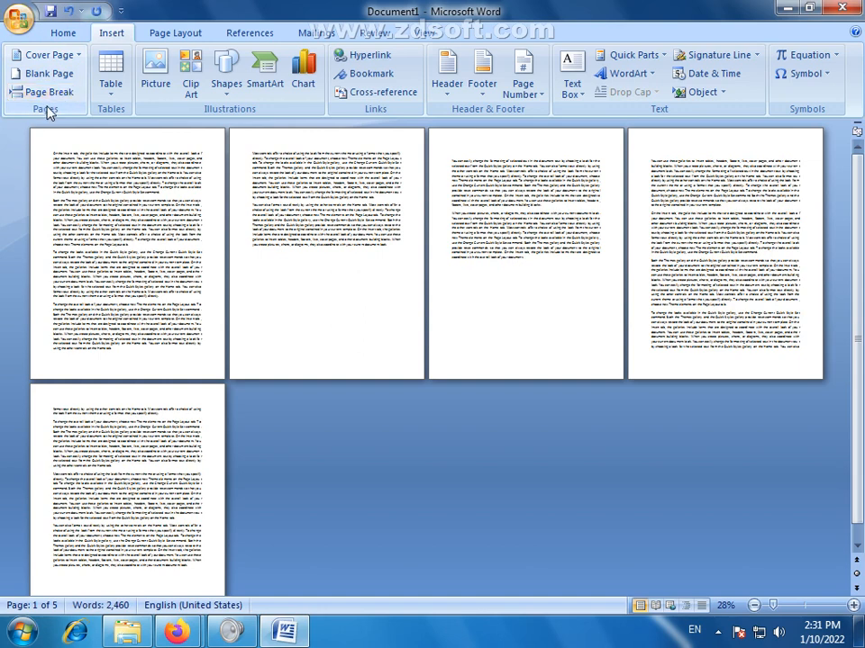
Review the available page break and section break types without inserting one
click(183, 36)
click(252, 59)
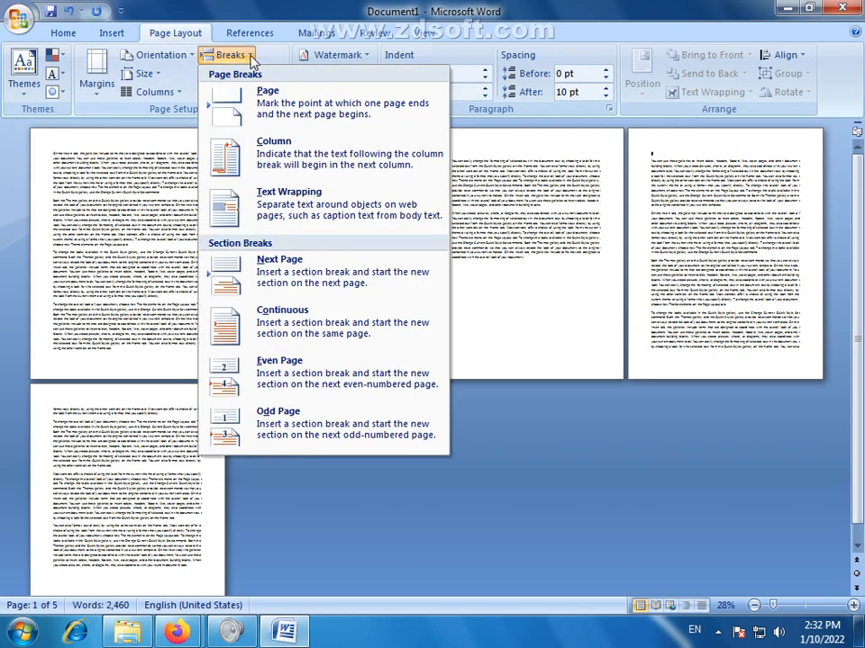
click(252, 59)
click(110, 33)
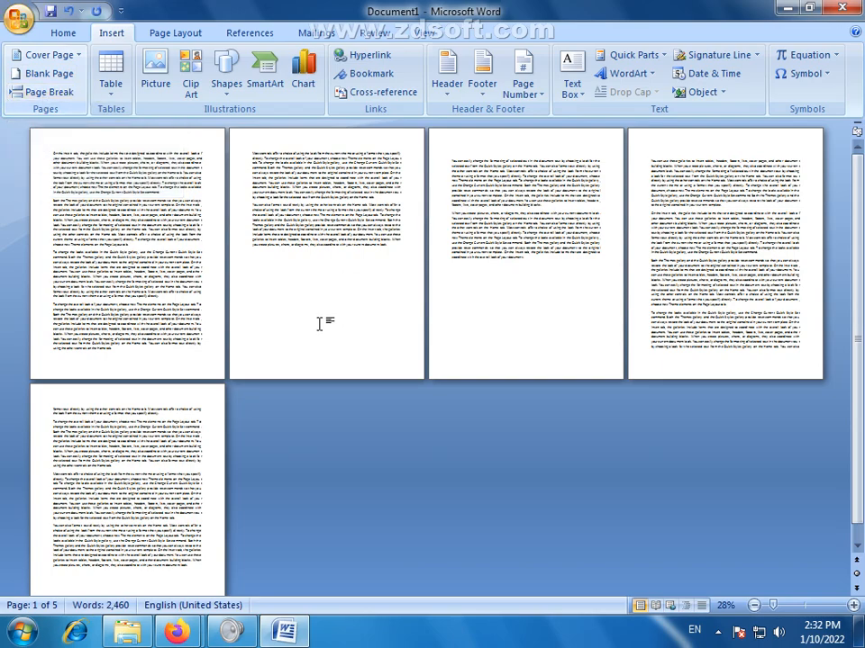
Review the options for inserting a table, including the built-in Quick Tables, without adding one
click(801, 606)
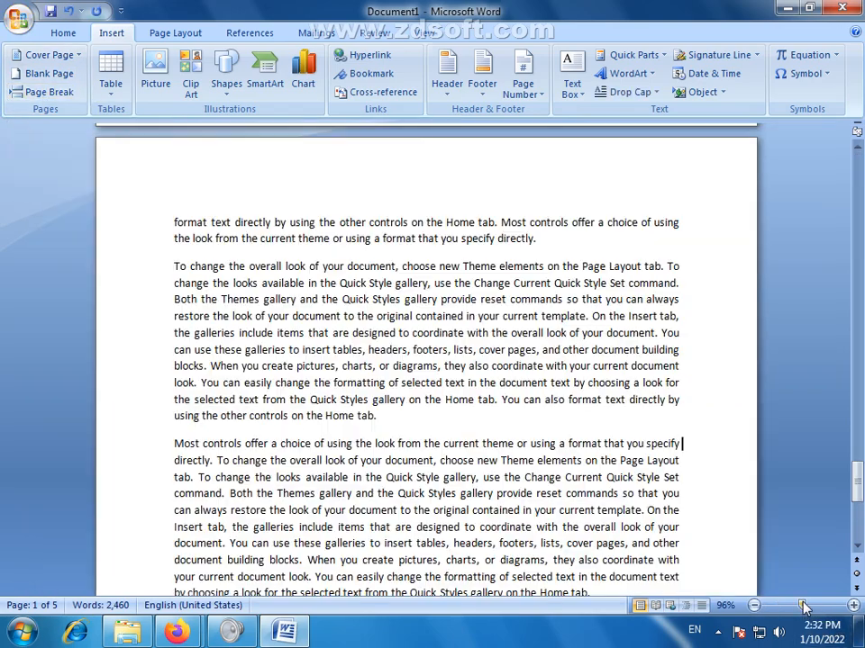
scroll(248, 157, up, 10)
drag(857, 447, 858, 171)
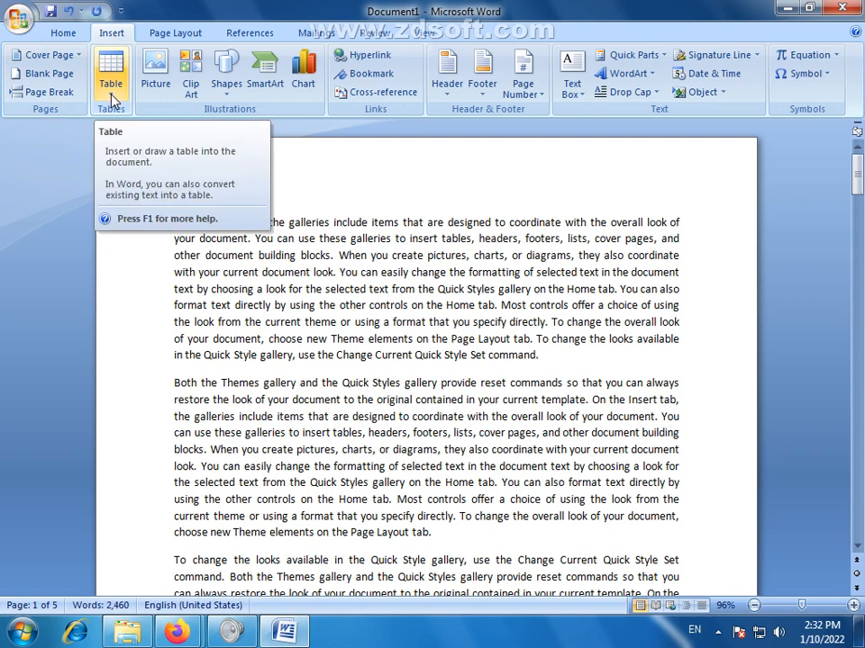
click(111, 90)
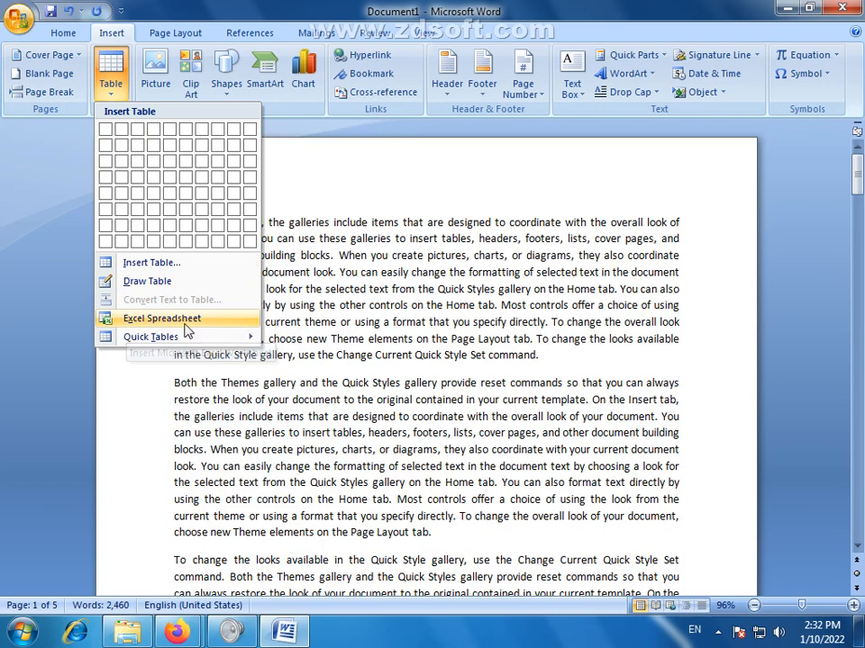
mouse_move(199, 344)
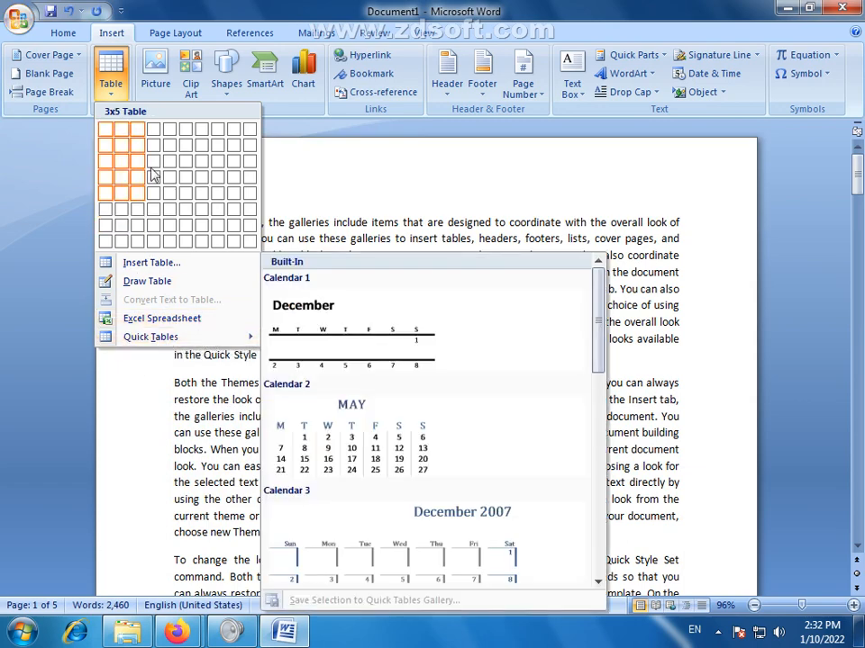
click(127, 356)
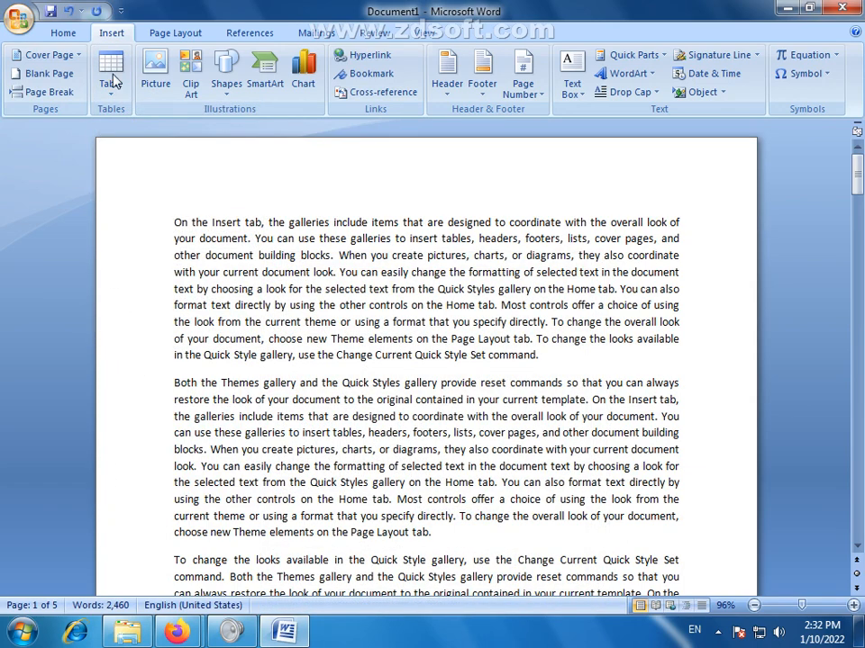